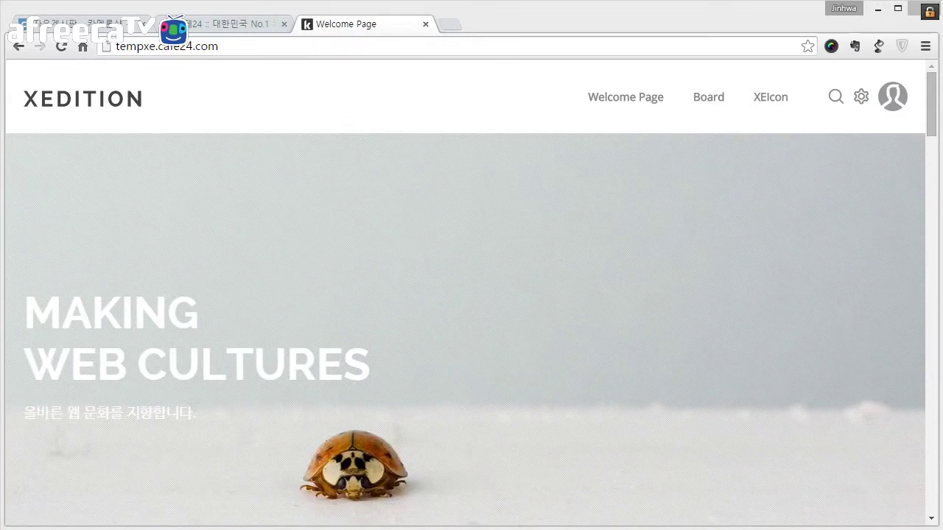
On the Cafe24 domain connection page, connect jeul.house as a directly entered domain
{"action": "left_click", "coordinate": [271, 45]}
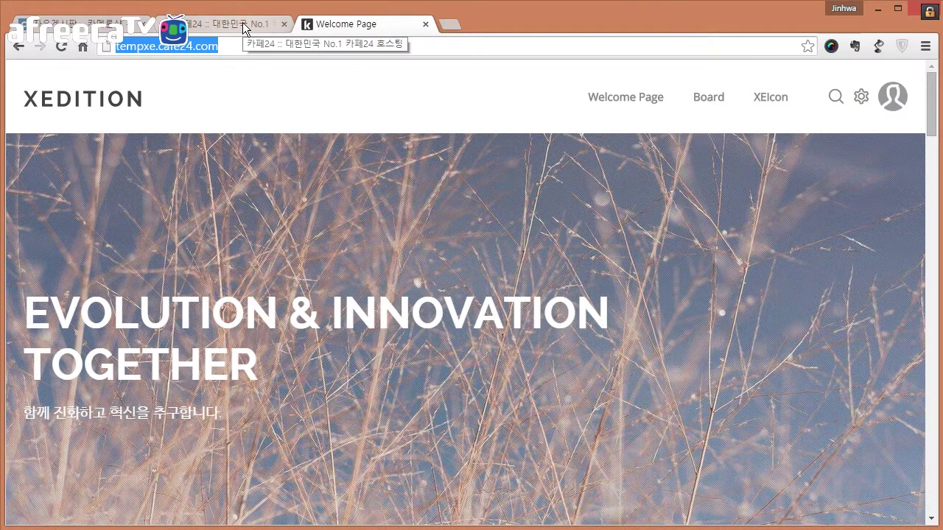
{"action": "left_click", "coordinate": [204, 22]}
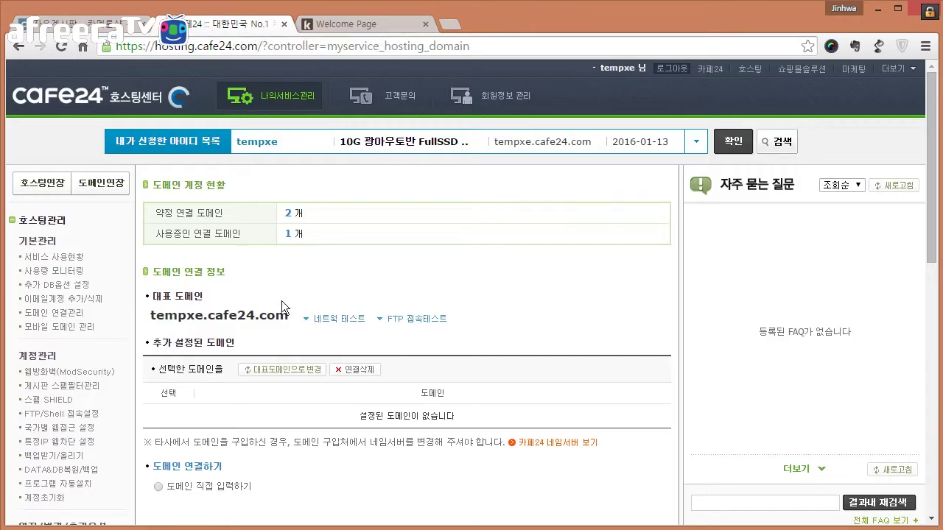
{"action": "left_click", "coordinate": [158, 487]}
{"action": "scroll", "coordinate": [299, 454], "scroll_direction": "down", "scroll_amount": 2}
{"action": "left_click", "coordinate": [360, 389]}
{"action": "type", "text": "je"}
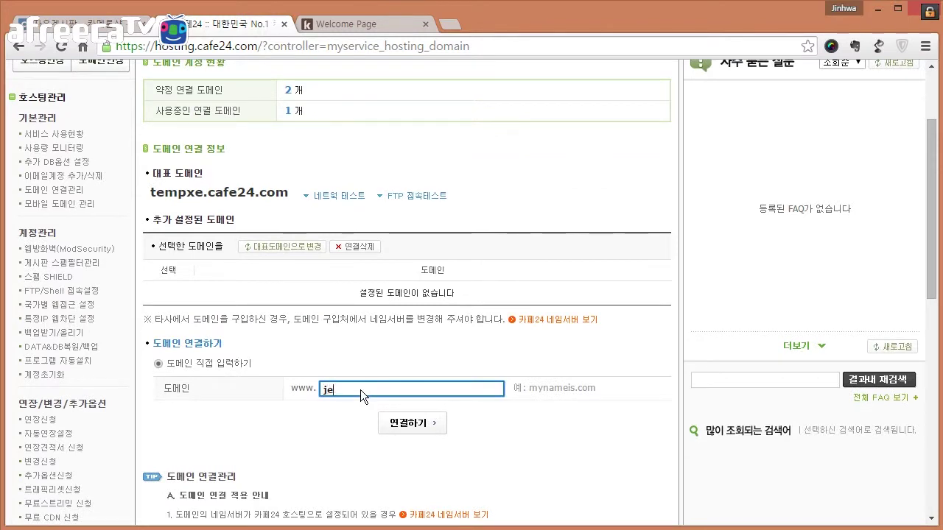
{"action": "type", "text": "ul.house"}
{"action": "left_click", "coordinate": [402, 425]}
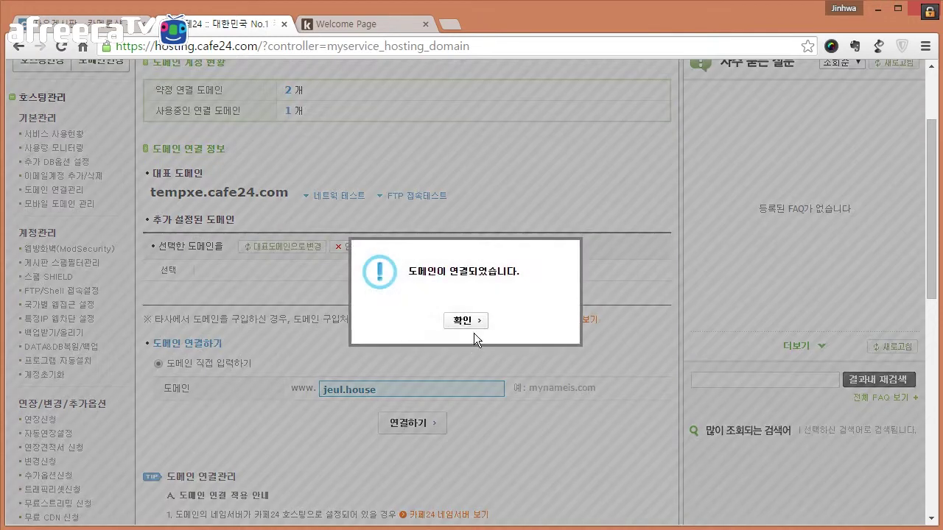
{"action": "left_click", "coordinate": [478, 322]}
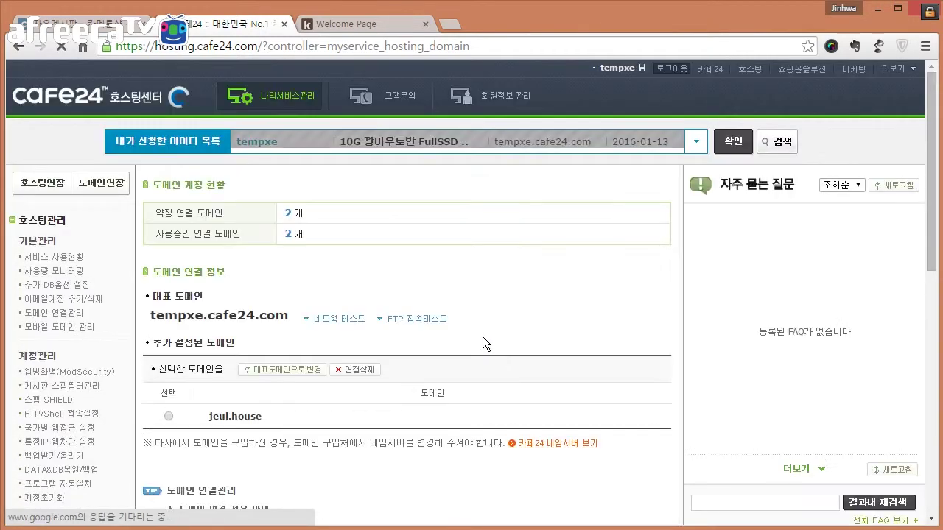
Make jeul.house the representative domain of the hosting account
{"action": "scroll", "coordinate": [477, 338], "scroll_direction": "down", "scroll_amount": 2}
{"action": "left_click", "coordinate": [168, 293]}
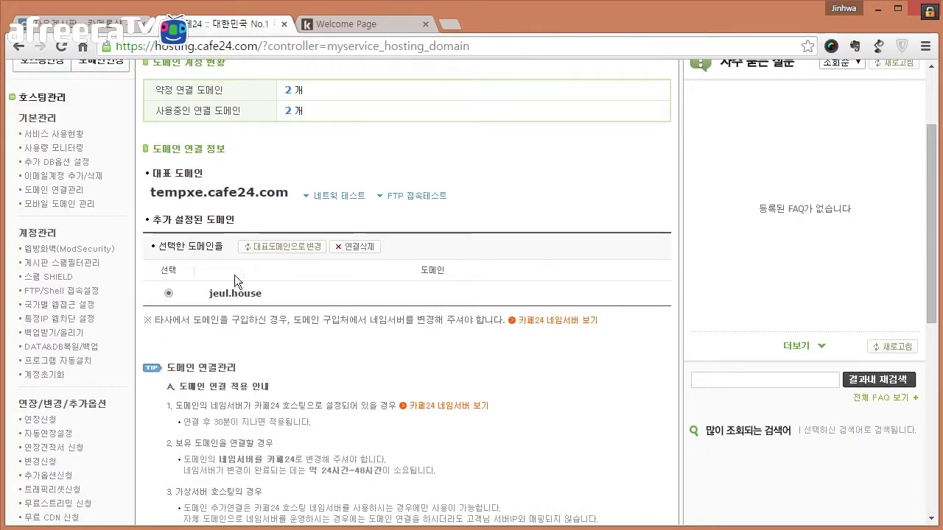
{"action": "left_click", "coordinate": [276, 249]}
{"action": "left_click", "coordinate": [476, 322]}
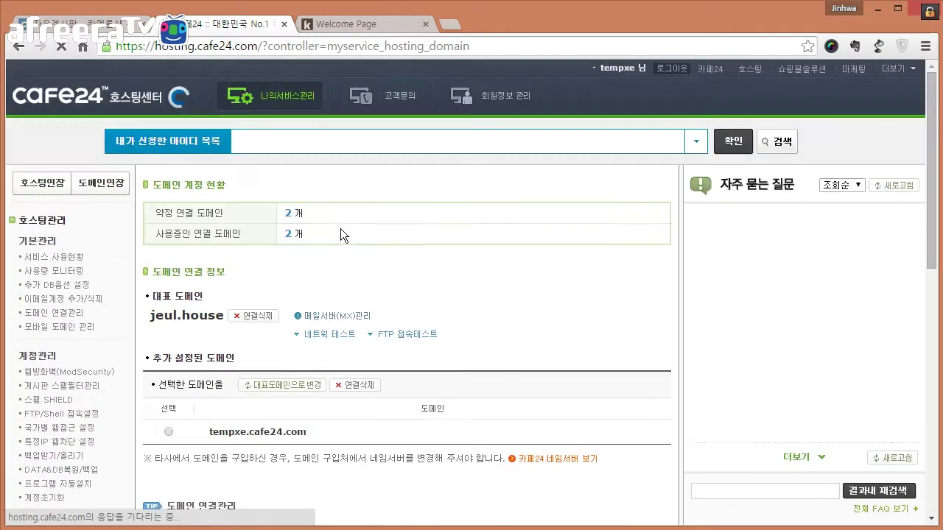
{"action": "scroll", "coordinate": [347, 259], "scroll_direction": "down", "scroll_amount": 2}
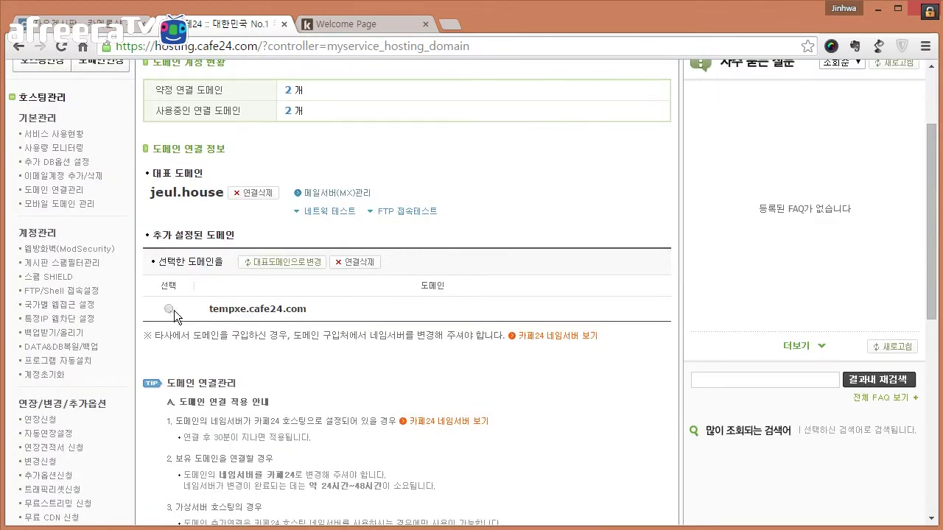
{"action": "scroll", "coordinate": [171, 311], "scroll_direction": "up", "scroll_amount": 2}
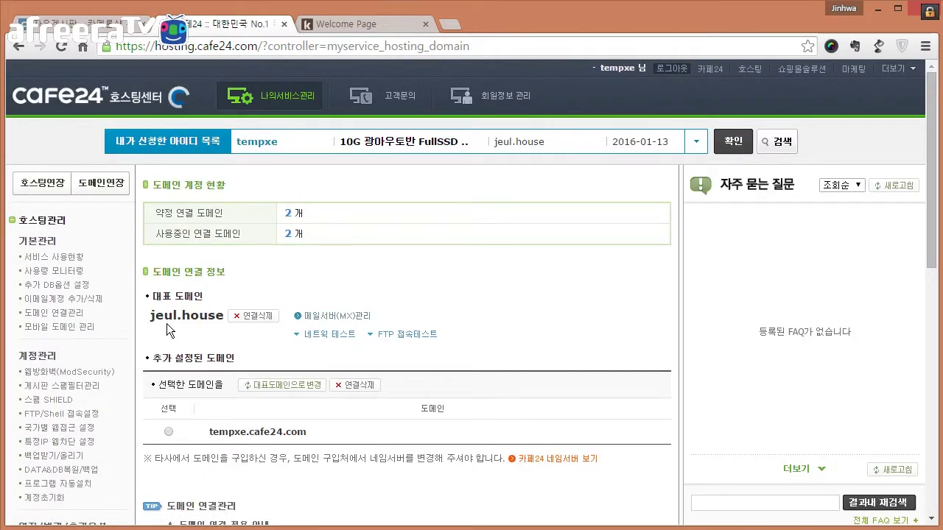
Load jeul.house in the Welcome Page browser tab and follow the site's link to the XEIcon page
{"action": "left_click", "coordinate": [367, 24]}
{"action": "type", "text": "h"}
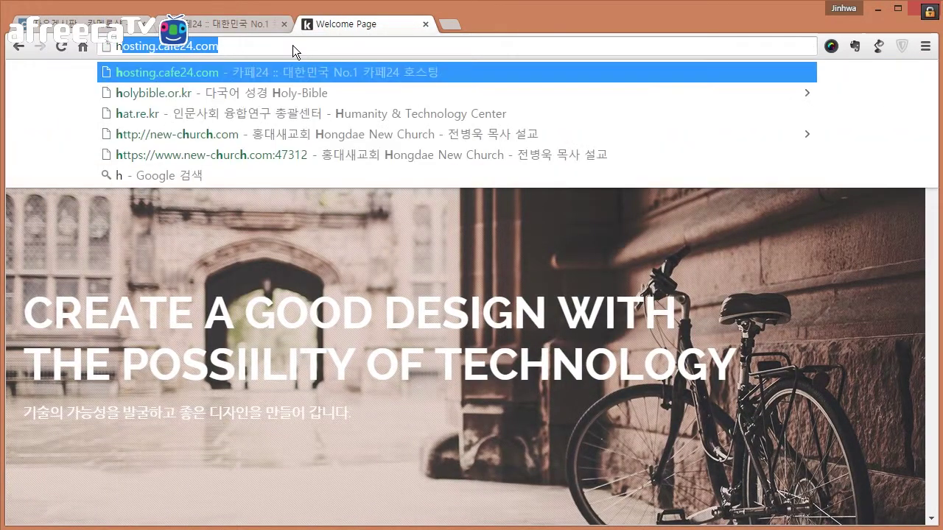
{"action": "key", "text": "BackSpace"}
{"action": "key", "text": "BackSpace"}
{"action": "type", "text": "jeul.house"}
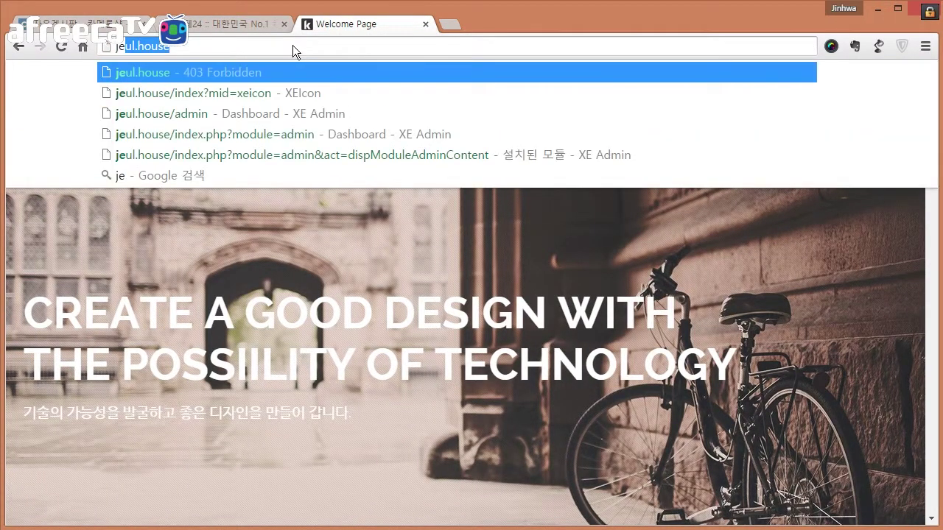
{"action": "key", "text": "Return"}
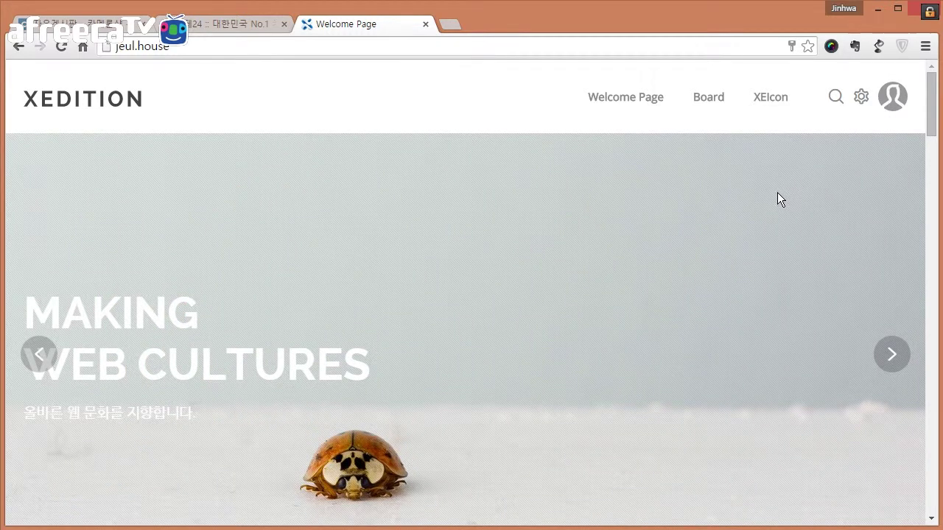
{"action": "left_click", "coordinate": [780, 101]}
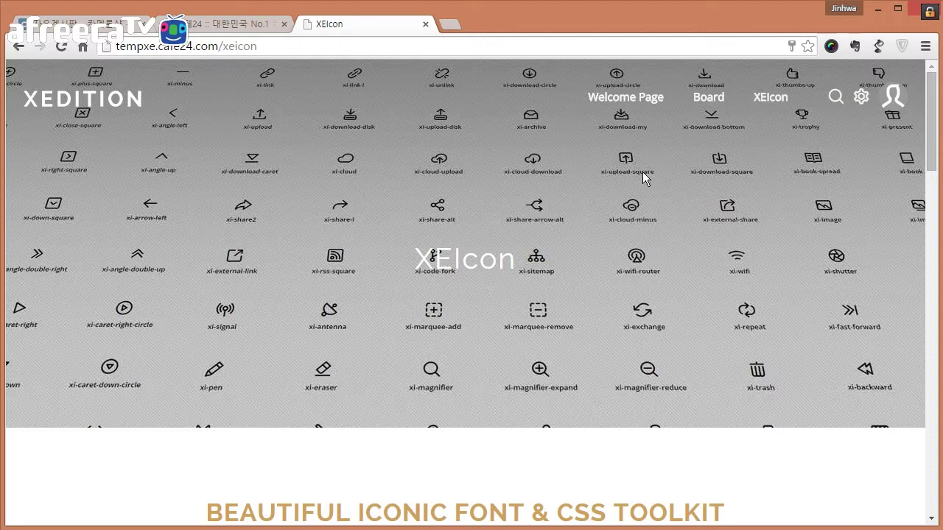
Delete the tempxe.cafe24.com connection in the Cafe24 domain settings and check the site's home page at that address
{"action": "left_click", "coordinate": [221, 23]}
{"action": "scroll", "coordinate": [311, 300], "scroll_direction": "down", "scroll_amount": 2}
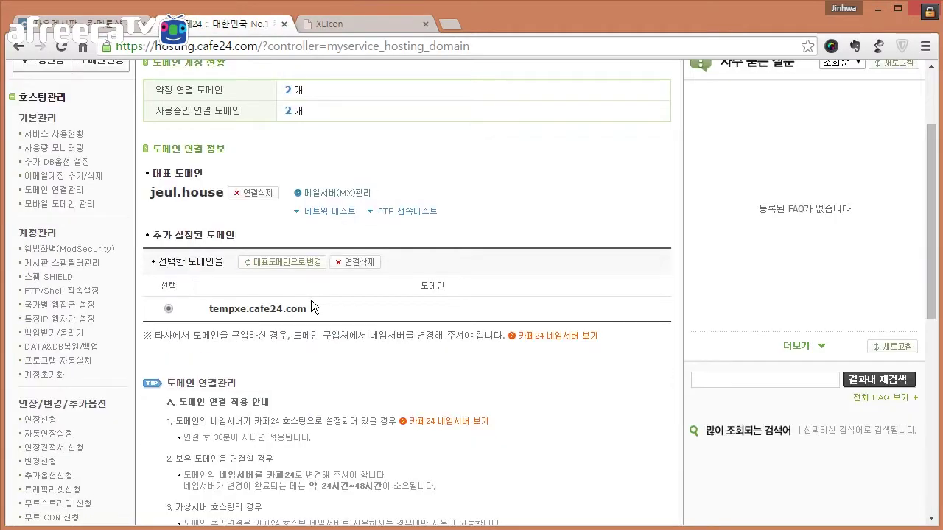
{"action": "left_click", "coordinate": [368, 271]}
{"action": "left_click", "coordinate": [435, 322]}
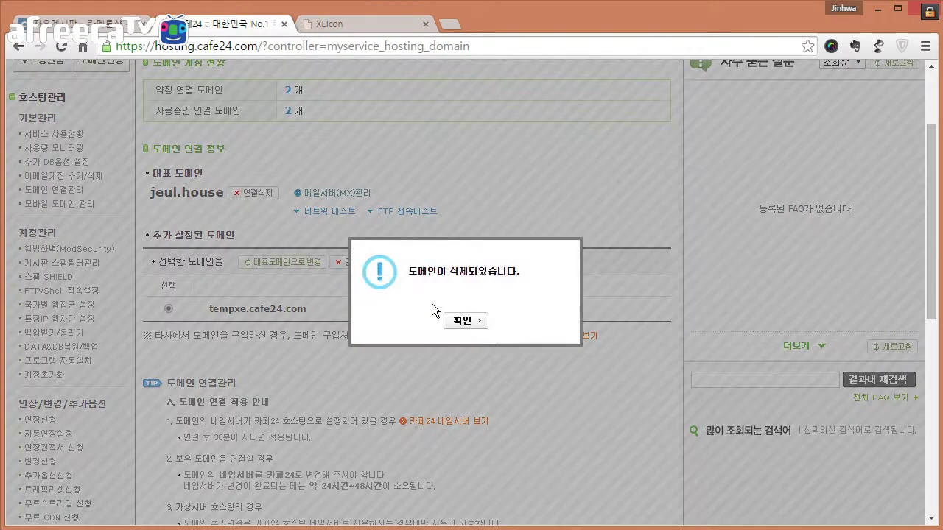
{"action": "left_click", "coordinate": [469, 319]}
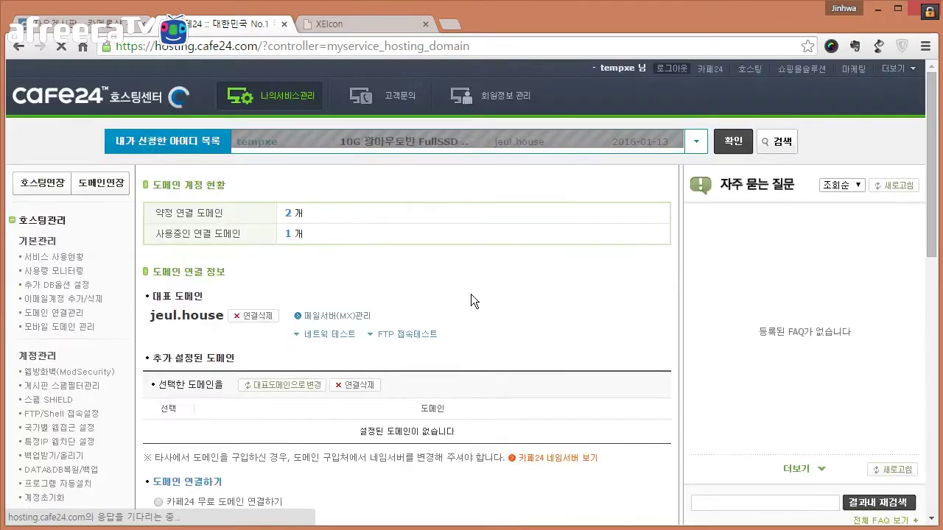
{"action": "left_click", "coordinate": [346, 27]}
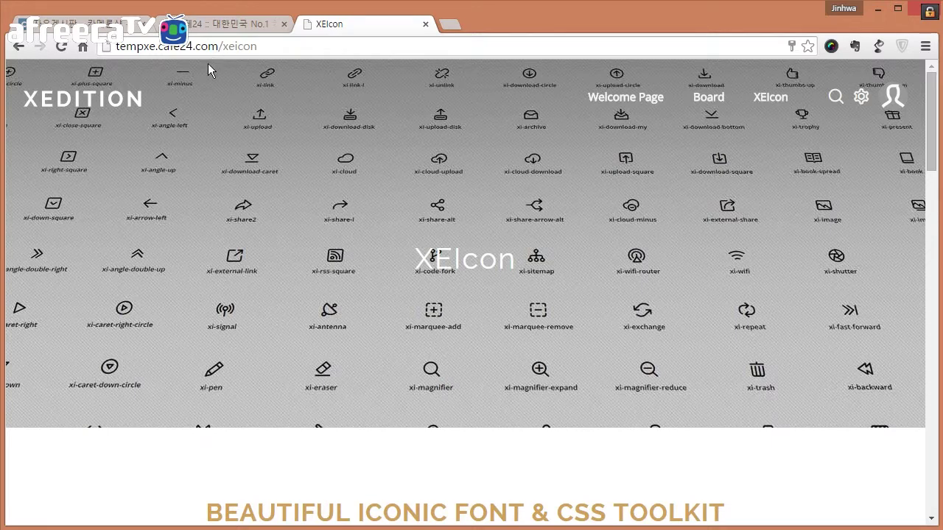
{"action": "left_click", "coordinate": [151, 104]}
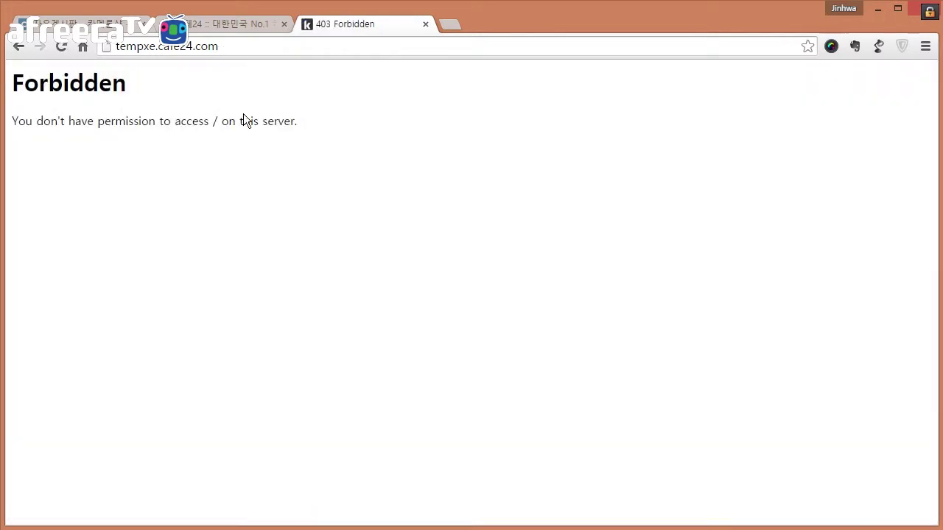
Reconnect the free Cafe24 domain tempxe.cafe24.com to the hosting account
{"action": "left_click", "coordinate": [225, 24]}
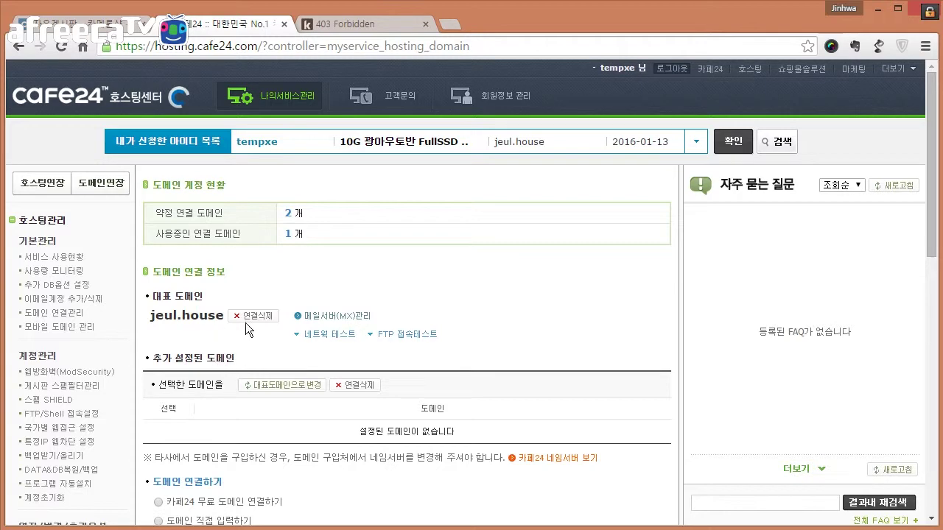
{"action": "scroll", "coordinate": [260, 365], "scroll_direction": "down", "scroll_amount": 2}
{"action": "left_click", "coordinate": [158, 379]}
{"action": "left_click", "coordinate": [410, 427]}
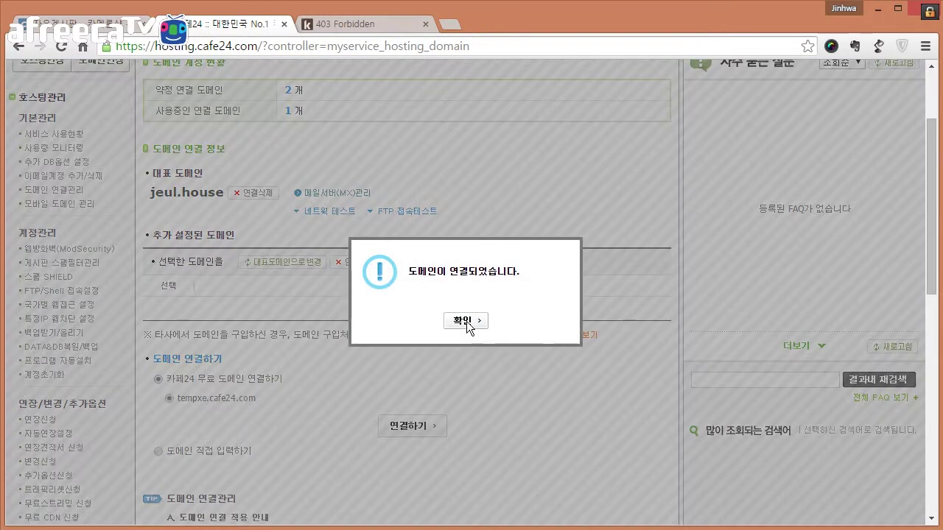
{"action": "left_click", "coordinate": [462, 324]}
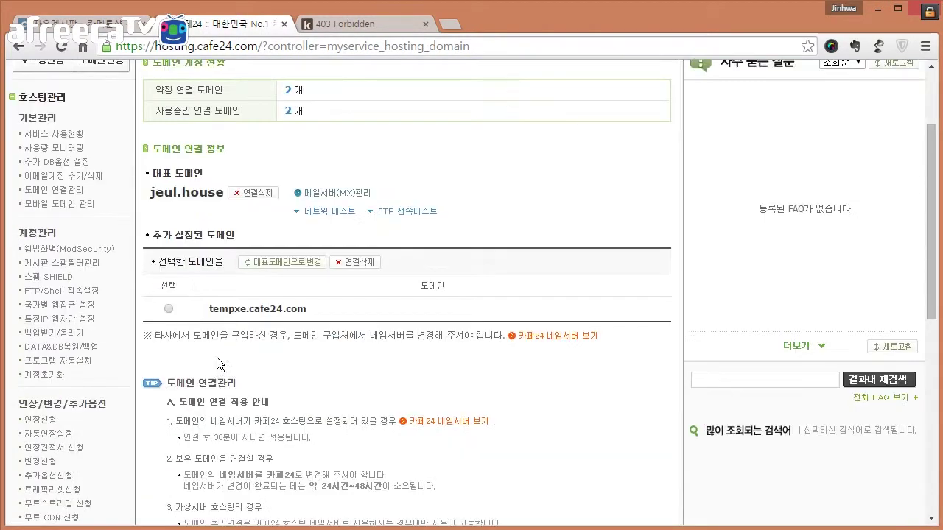
Change the representative domain to tempxe.cafe24.com
{"action": "left_click", "coordinate": [169, 309]}
{"action": "left_click", "coordinate": [291, 264]}
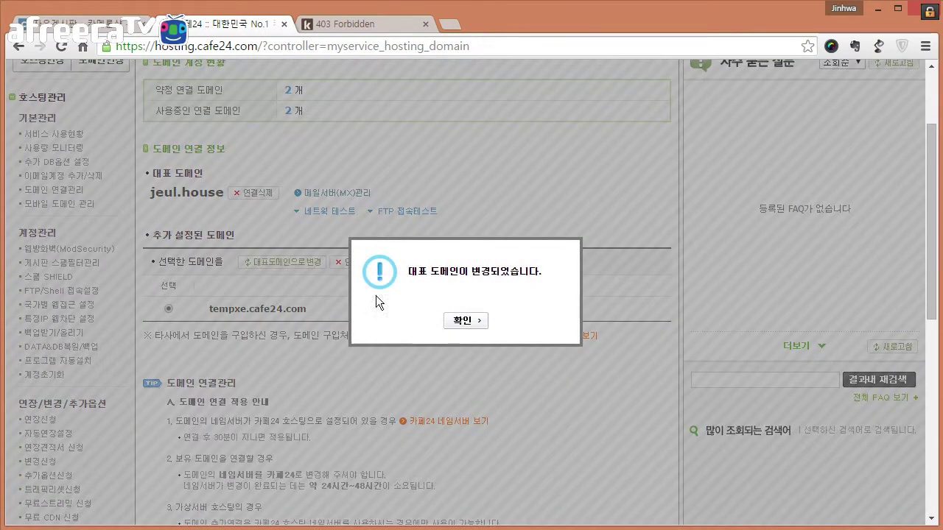
{"action": "left_click", "coordinate": [482, 325]}
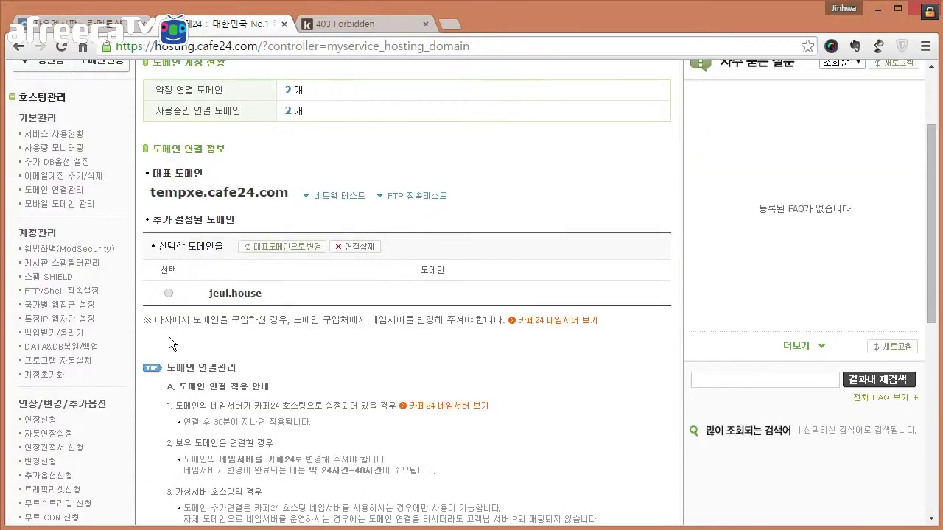
Delete the connection of the additional domain jeul.house
{"action": "left_click", "coordinate": [168, 293]}
{"action": "left_click", "coordinate": [356, 247]}
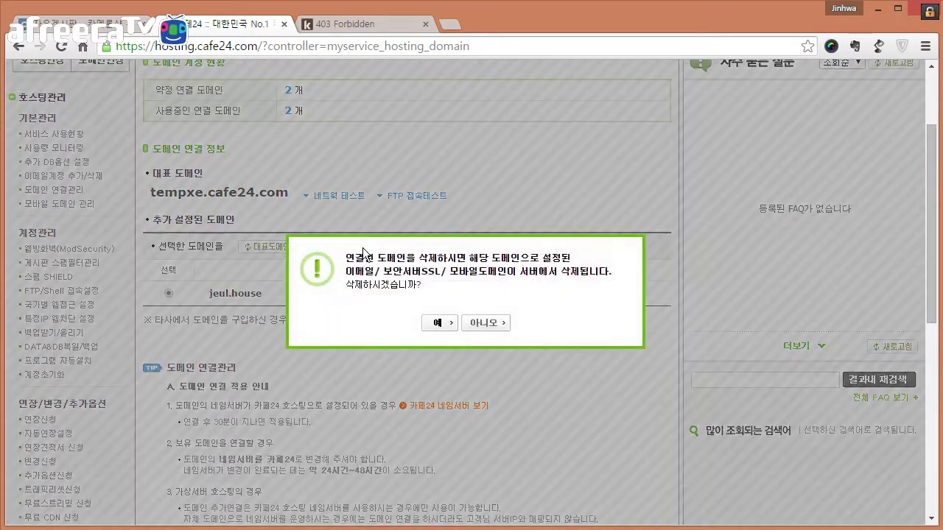
{"action": "left_click", "coordinate": [446, 332]}
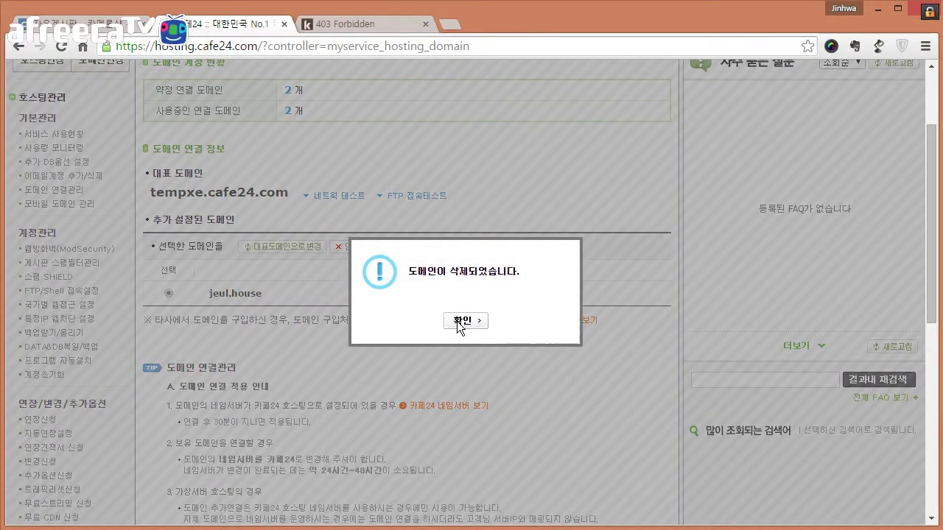
{"action": "left_click", "coordinate": [458, 321]}
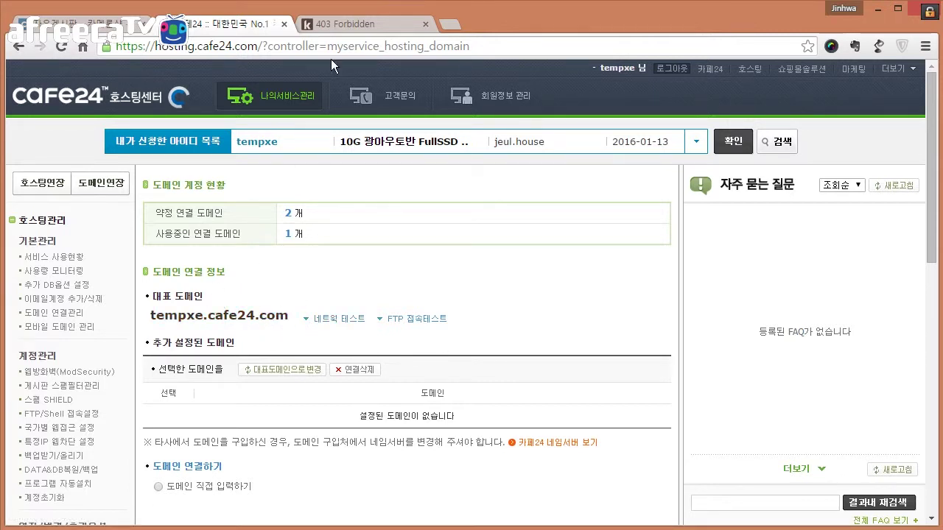
Load tempxe.cafe24.com again in the tab showing the Forbidden page
{"action": "left_click", "coordinate": [356, 26]}
{"action": "left_click", "coordinate": [237, 54]}
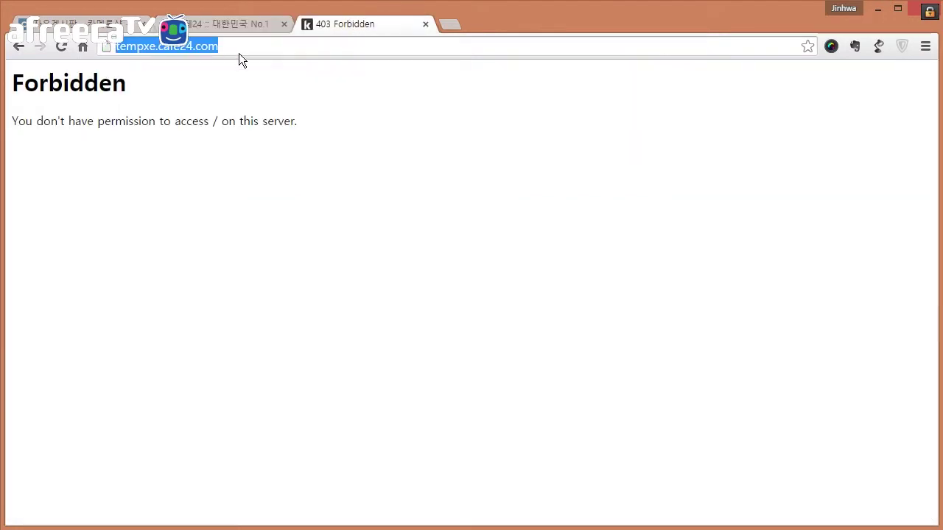
{"action": "key", "text": "Return"}
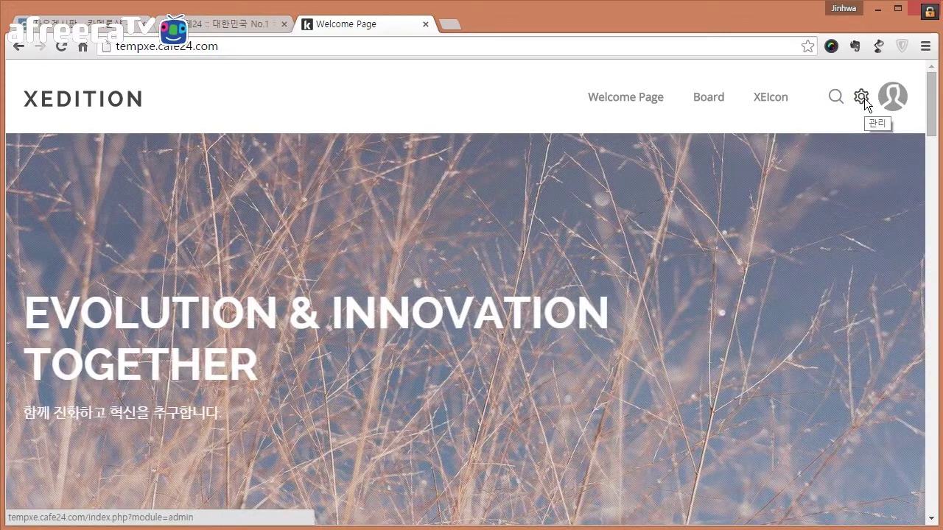
Open the general settings of the XE admin site and expand the advanced (고급) section down to the base URL
{"action": "left_click", "coordinate": [864, 98]}
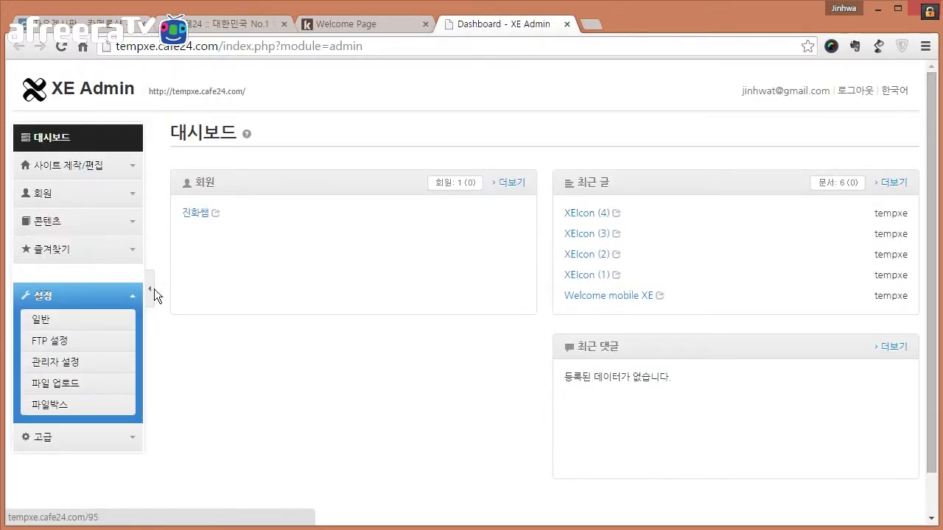
{"action": "left_click", "coordinate": [69, 319]}
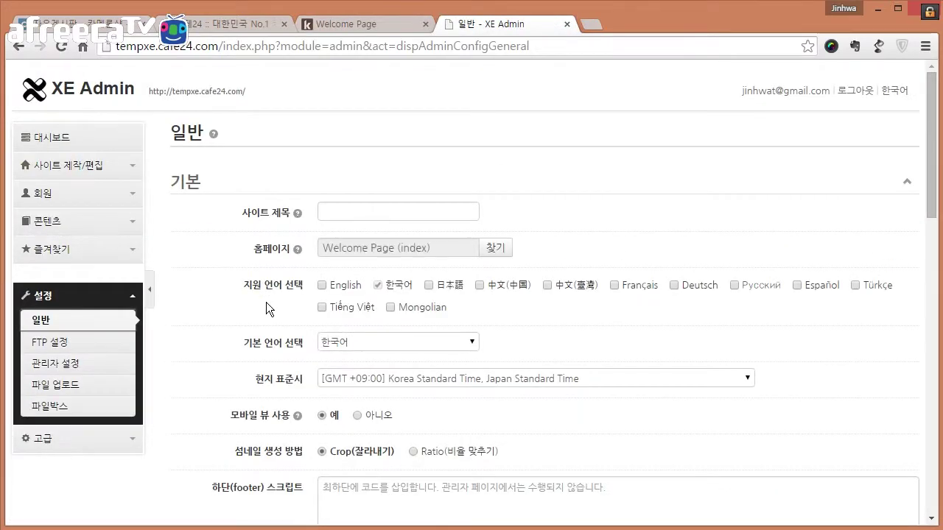
{"action": "scroll", "coordinate": [247, 294], "scroll_direction": "down", "scroll_amount": 2}
{"action": "scroll", "coordinate": [246, 295], "scroll_direction": "down", "scroll_amount": 12}
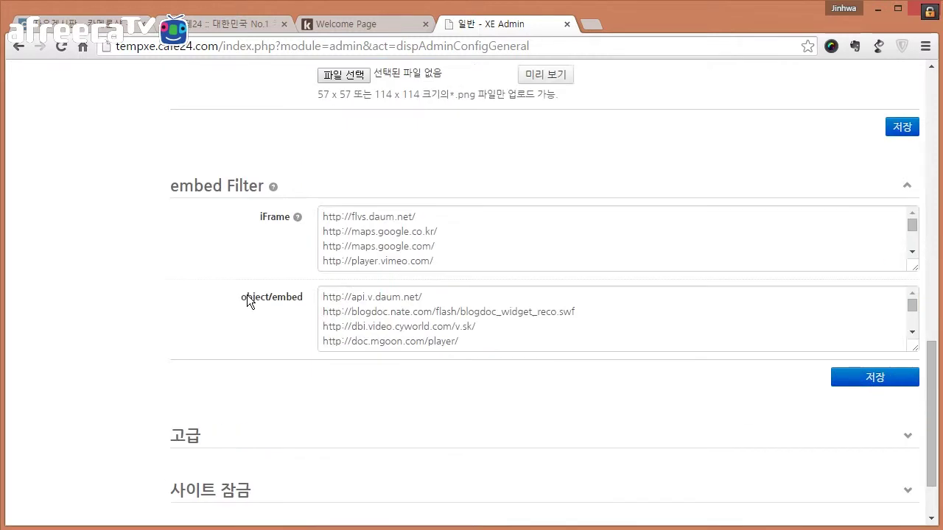
{"action": "left_click", "coordinate": [224, 357]}
{"action": "scroll", "coordinate": [228, 361], "scroll_direction": "down", "scroll_amount": 5}
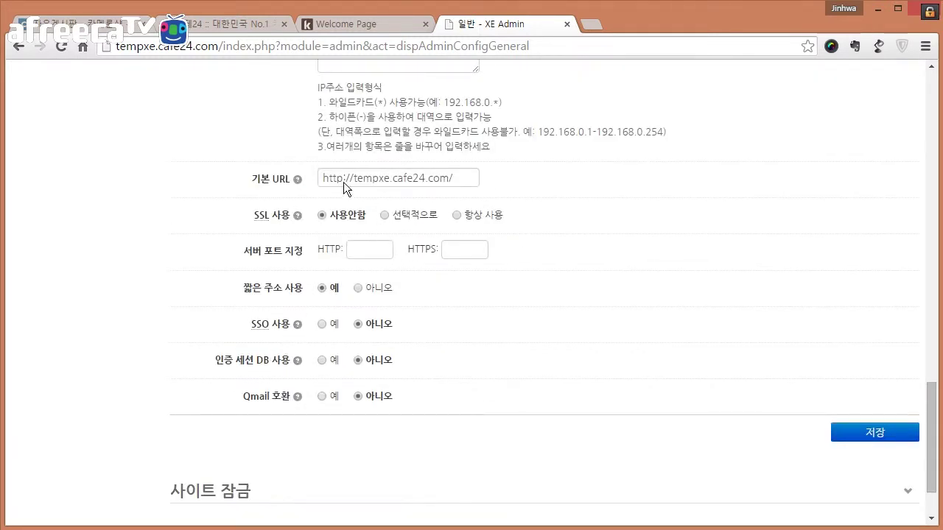
{"action": "left_click", "coordinate": [431, 179]}
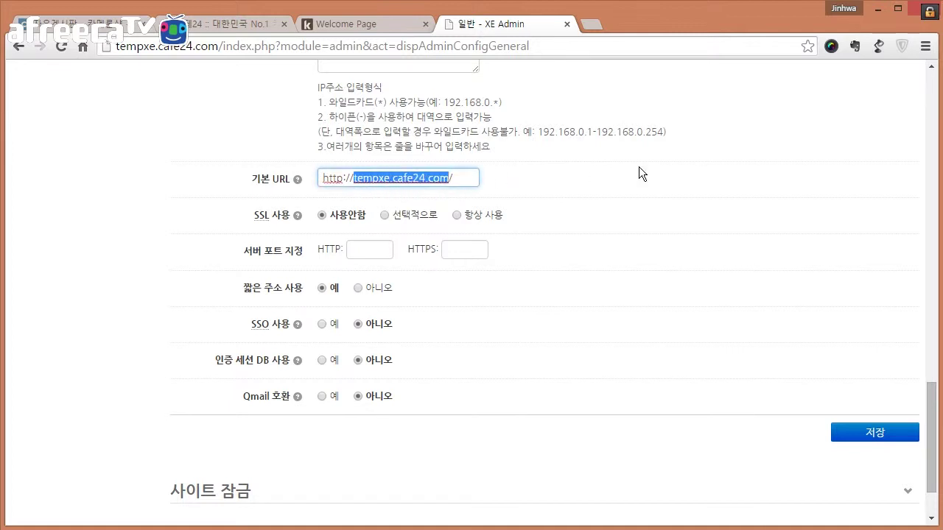
{"action": "type", "text": "jeul.house/"}
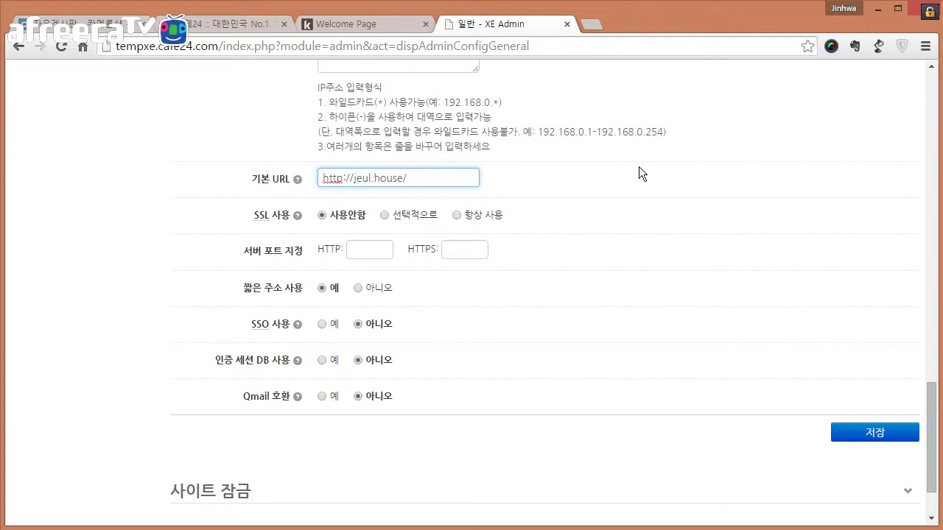
{"action": "left_click", "coordinate": [877, 435]}
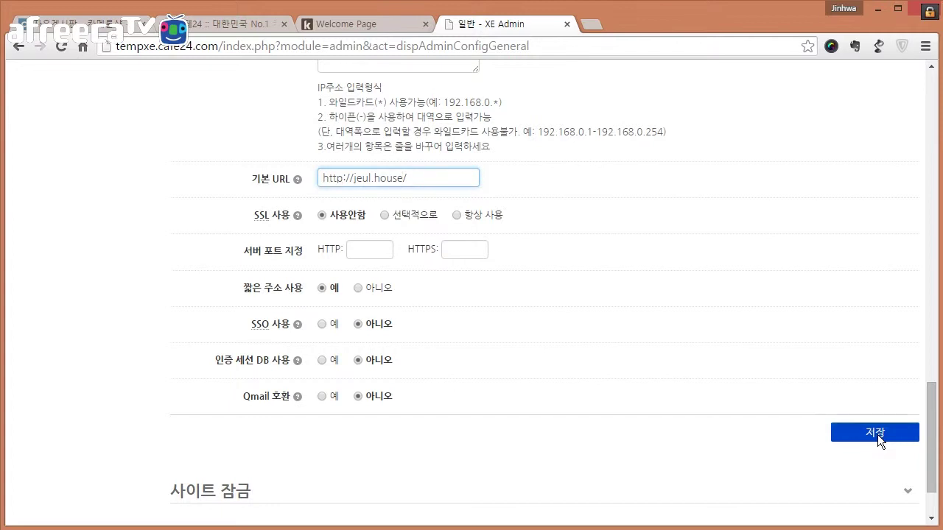
{"action": "scroll", "coordinate": [775, 380], "scroll_direction": "down", "scroll_amount": 20}
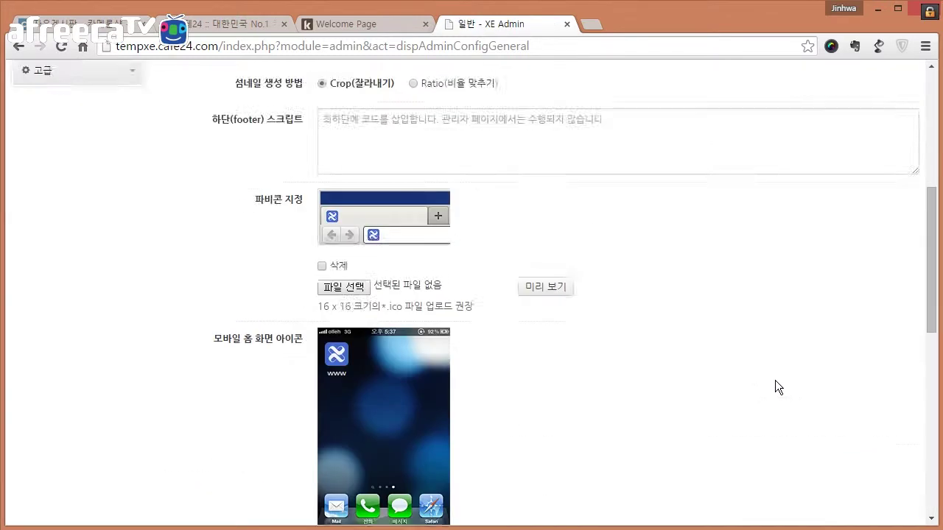
{"action": "scroll", "coordinate": [774, 383], "scroll_direction": "up", "scroll_amount": 10}
{"action": "scroll", "coordinate": [759, 379], "scroll_direction": "up", "scroll_amount": 10}
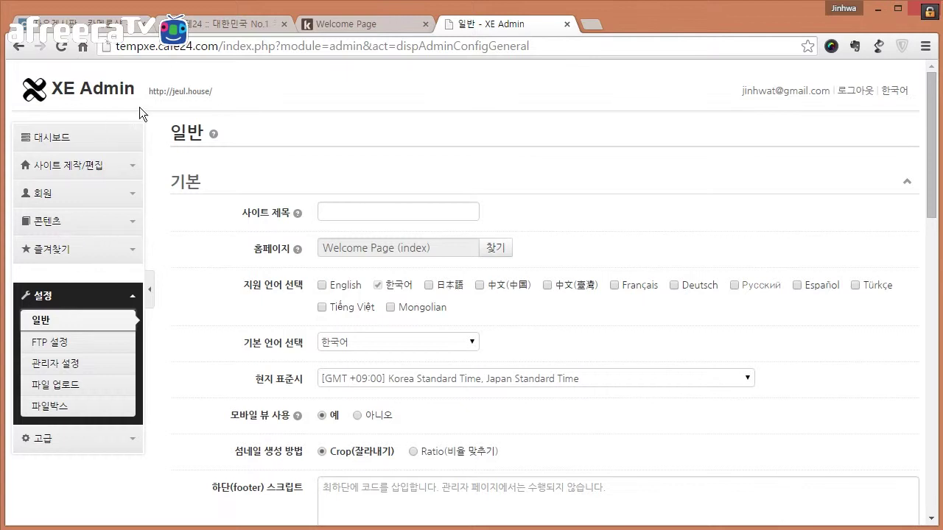
{"action": "left_click", "coordinate": [198, 95]}
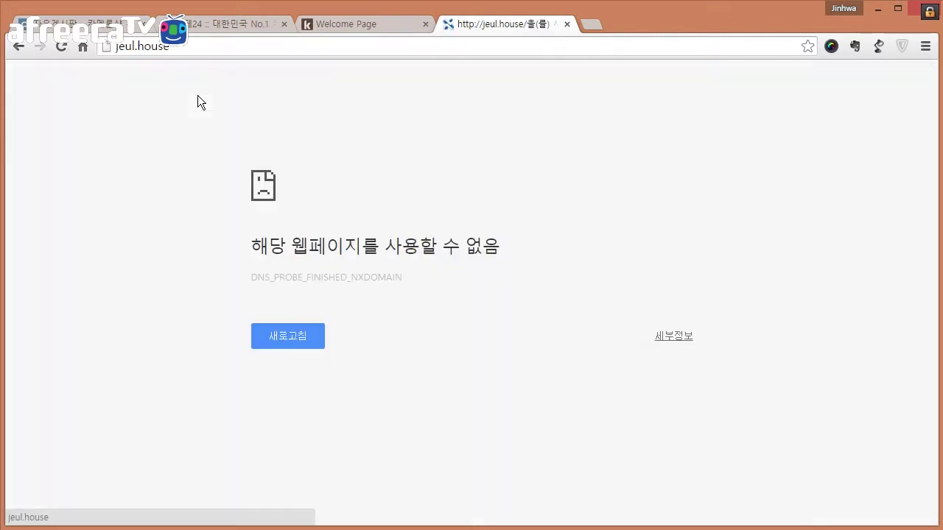
{"action": "left_click", "coordinate": [19, 46]}
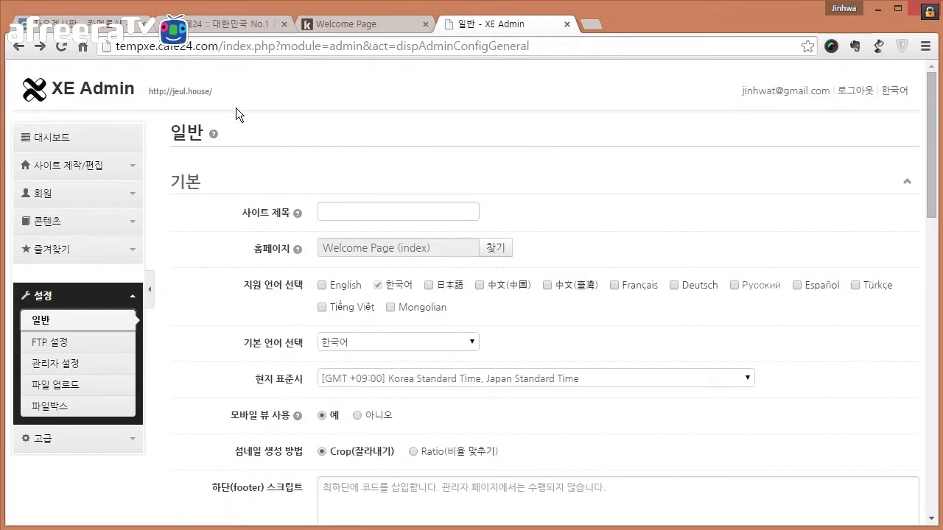
{"action": "left_click", "coordinate": [94, 93]}
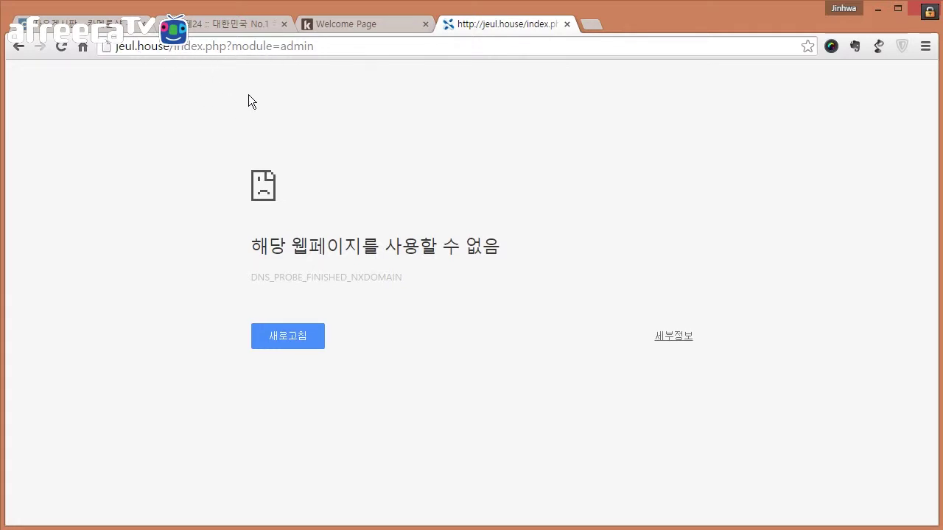
{"action": "left_click", "coordinate": [19, 46]}
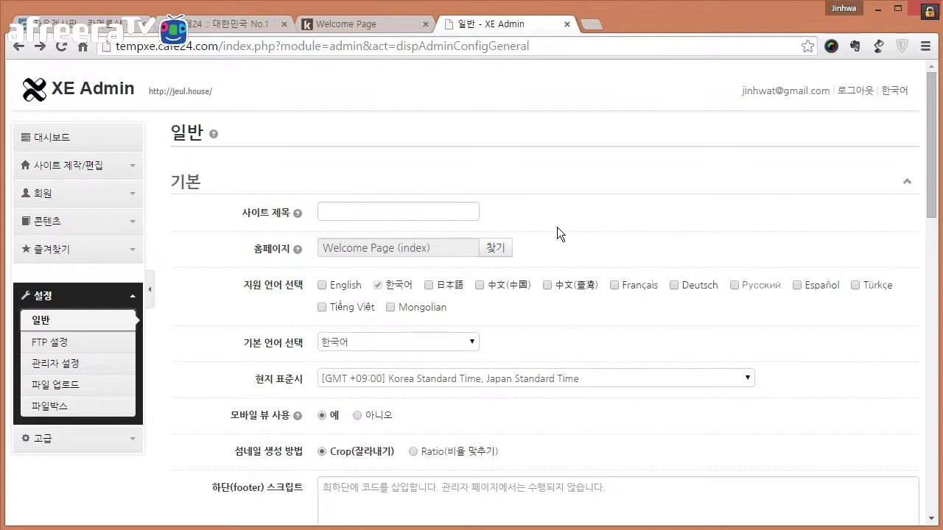
In the Cafe24 domain connection management page, connect the directly entered domain jeul.house to the hosting account
{"action": "left_click", "coordinate": [231, 27]}
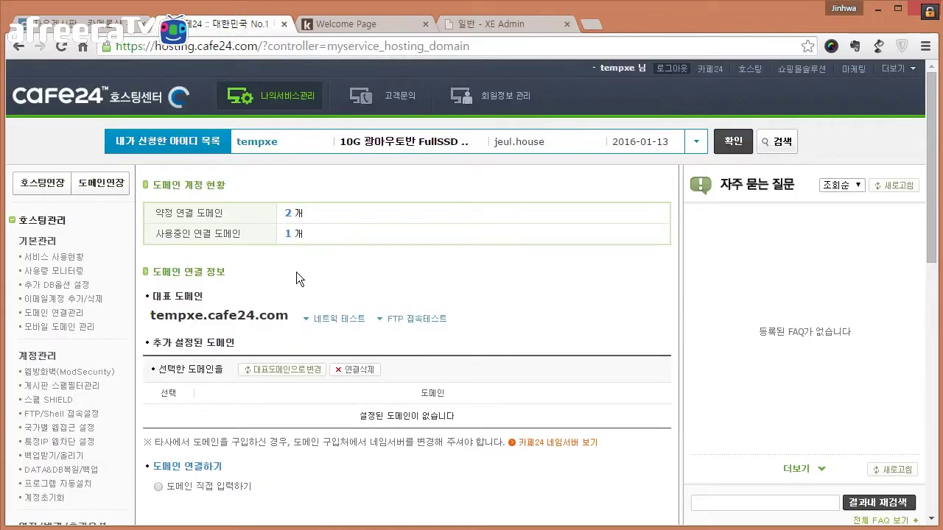
{"action": "scroll", "coordinate": [295, 272], "scroll_direction": "down", "scroll_amount": 1}
{"action": "left_click", "coordinate": [157, 363]}
{"action": "left_click", "coordinate": [355, 388]}
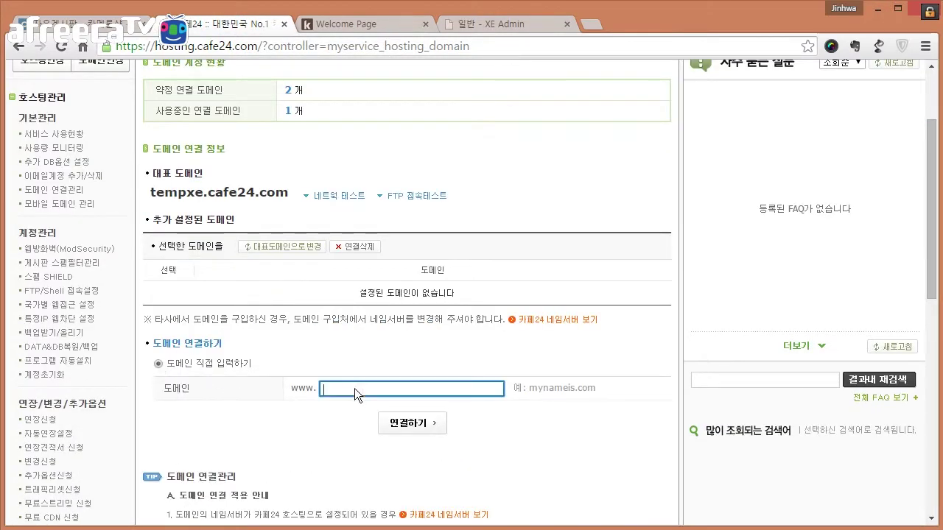
{"action": "type", "text": "jeul.house"}
{"action": "left_click", "coordinate": [428, 426]}
{"action": "left_click", "coordinate": [487, 322]}
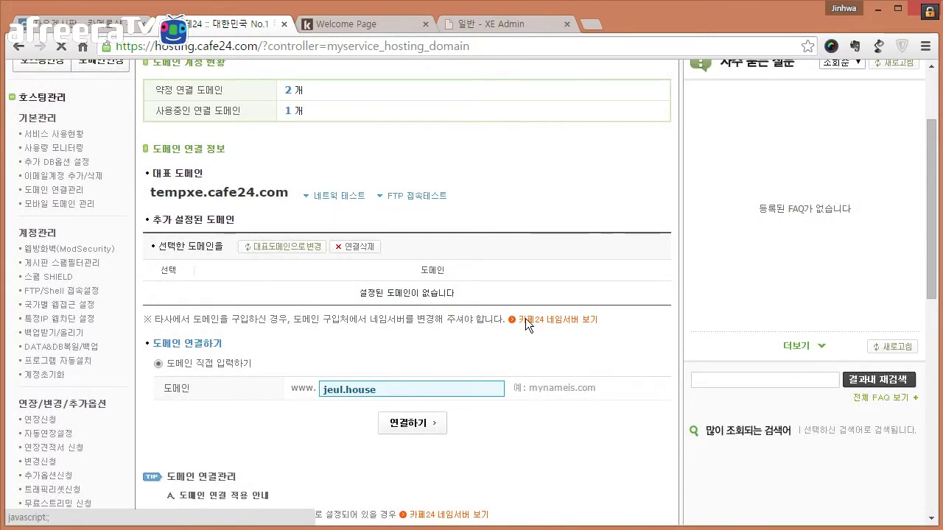
Make jeul.house the representative domain and delete the connection of the additional domain tempxe.cafe24.com
{"action": "left_click", "coordinate": [168, 417]}
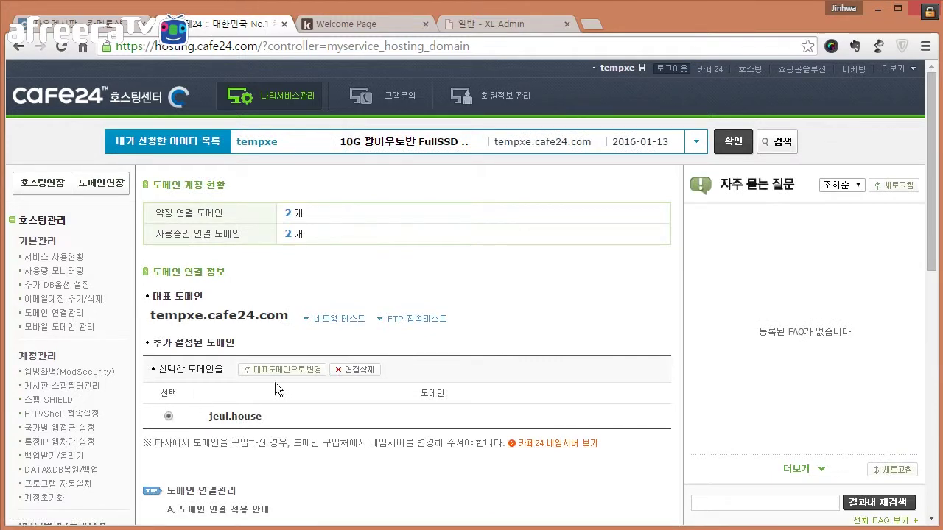
{"action": "left_click", "coordinate": [289, 369]}
{"action": "left_click", "coordinate": [466, 322]}
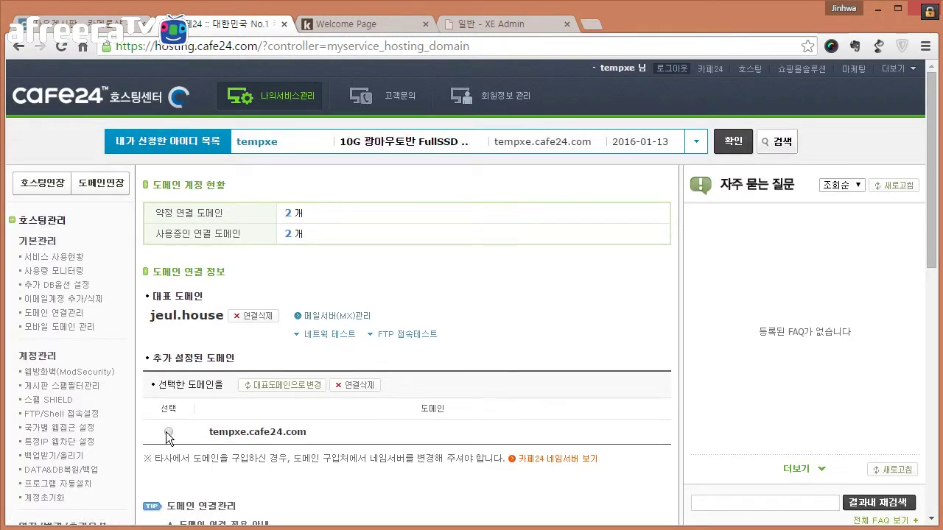
{"action": "left_click", "coordinate": [357, 385]}
{"action": "left_click", "coordinate": [440, 381]}
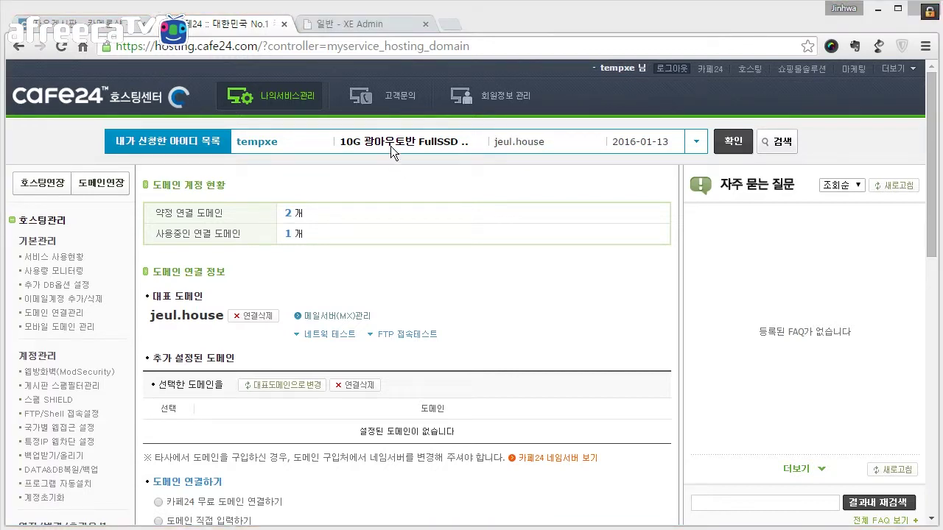
Regenerate the cache files (캐시파일 재생성) from the footer of the XE admin general settings page
{"action": "left_click", "coordinate": [340, 25]}
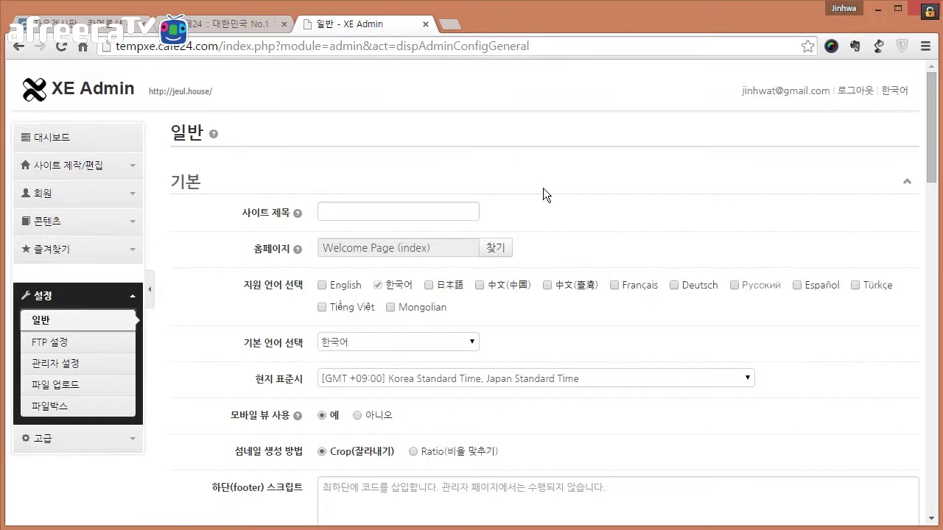
{"action": "scroll", "coordinate": [543, 188], "scroll_direction": "down", "scroll_amount": 20}
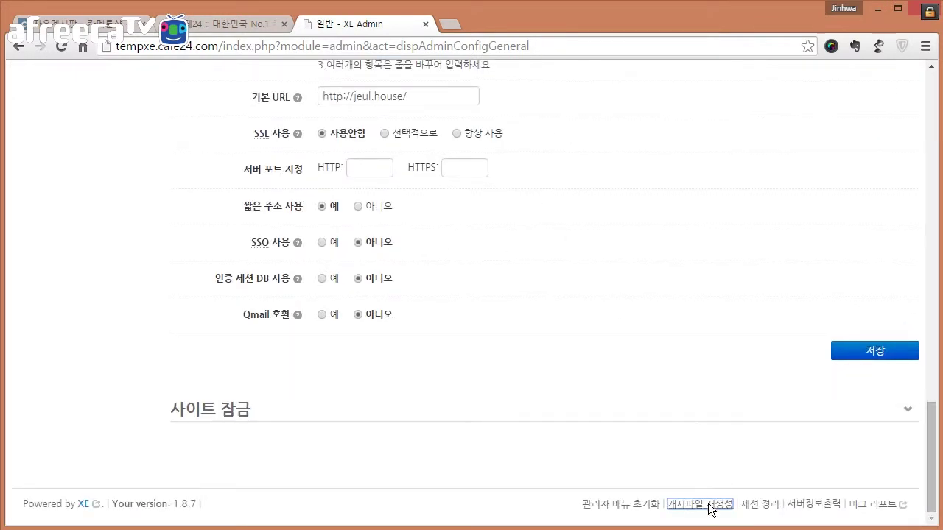
{"action": "left_click", "coordinate": [709, 505]}
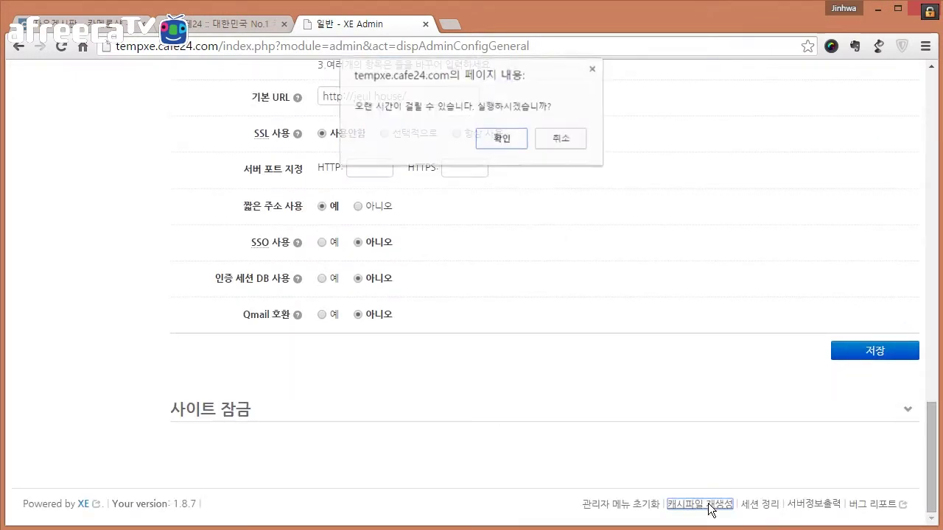
{"action": "left_click", "coordinate": [475, 136]}
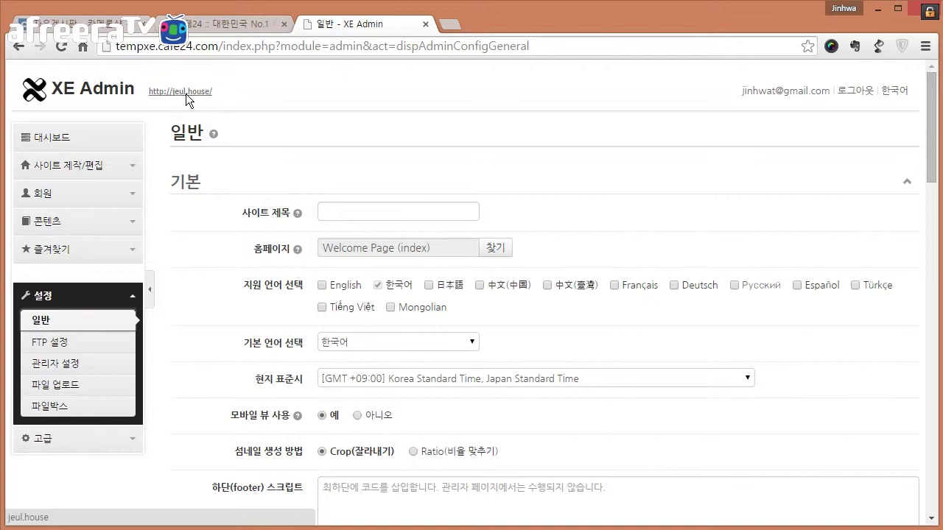
Open the jeul.house site from the XE admin header and visit its XEIcon page to check the new domain
{"action": "left_click", "coordinate": [185, 93]}
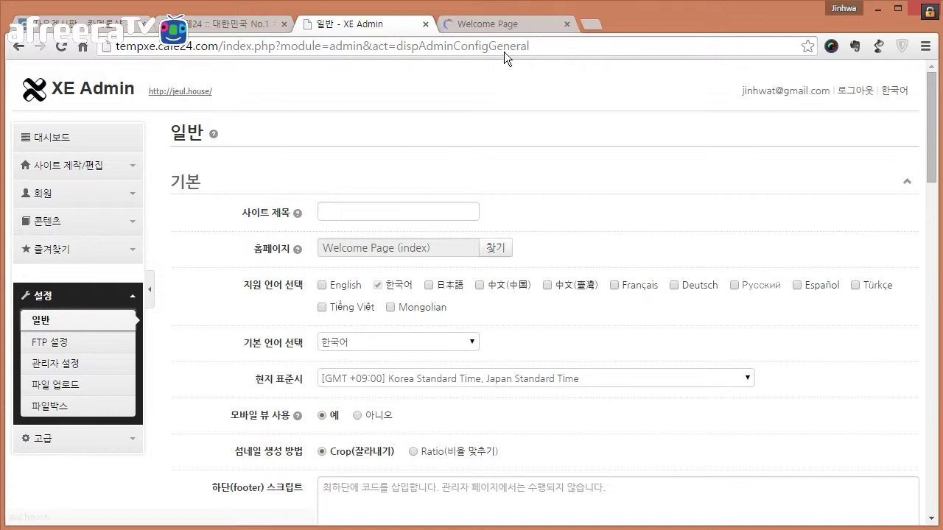
{"action": "left_click", "coordinate": [505, 31]}
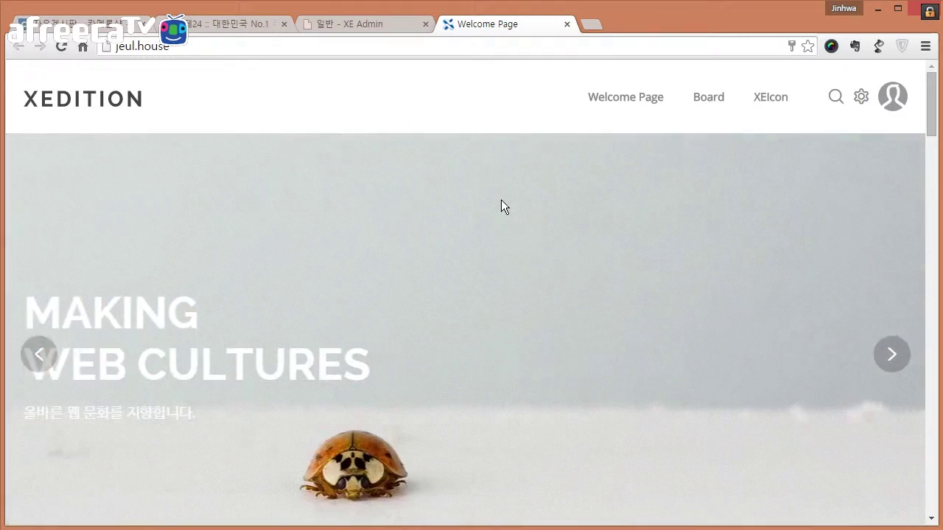
{"action": "left_click", "coordinate": [764, 99]}
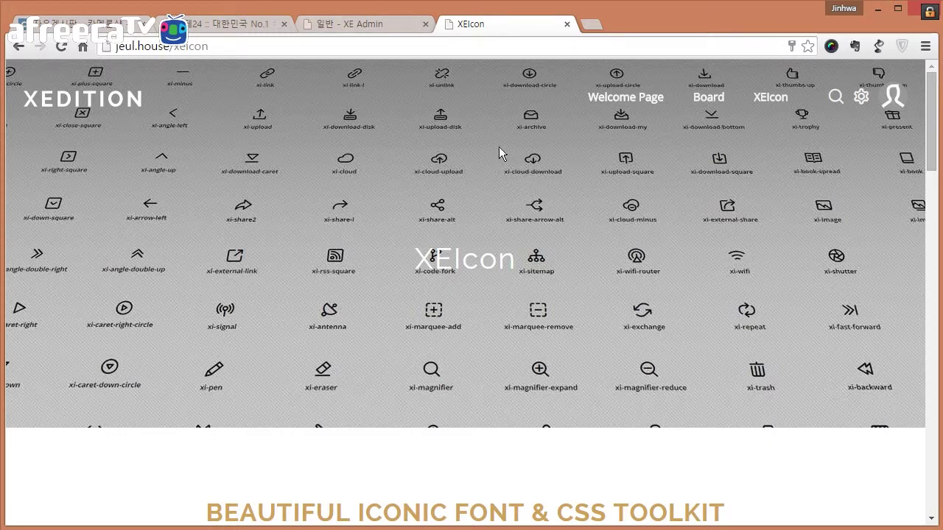
Return to the XE admin general settings and review the base URL (기본 URL) in the advanced (고급) section
{"action": "left_click", "coordinate": [381, 22]}
{"action": "scroll", "coordinate": [591, 227], "scroll_direction": "down", "scroll_amount": 15}
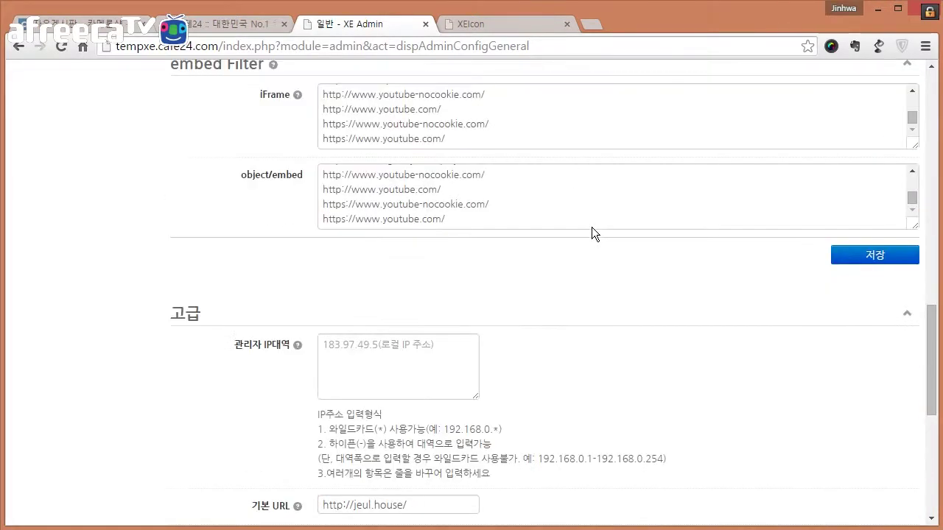
{"action": "scroll", "coordinate": [592, 226], "scroll_direction": "up", "scroll_amount": 3}
{"action": "scroll", "coordinate": [572, 312], "scroll_direction": "down", "scroll_amount": 4}
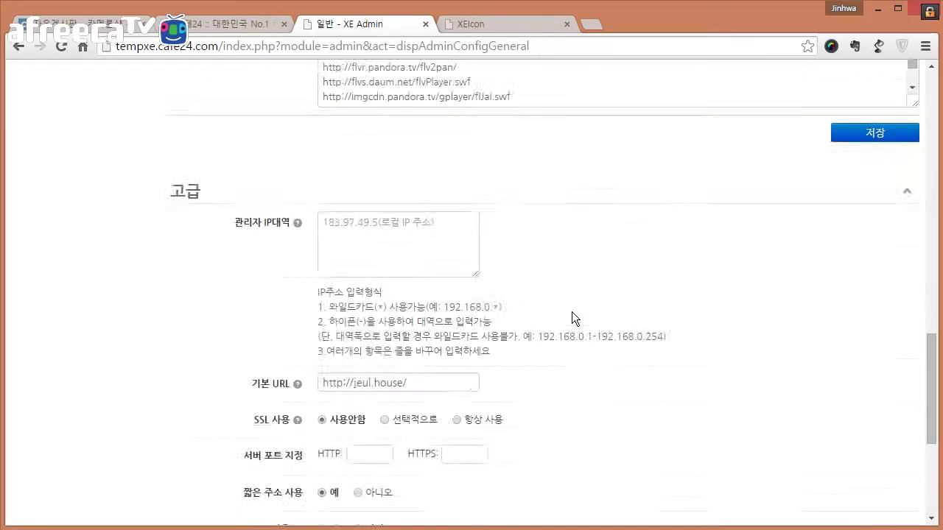